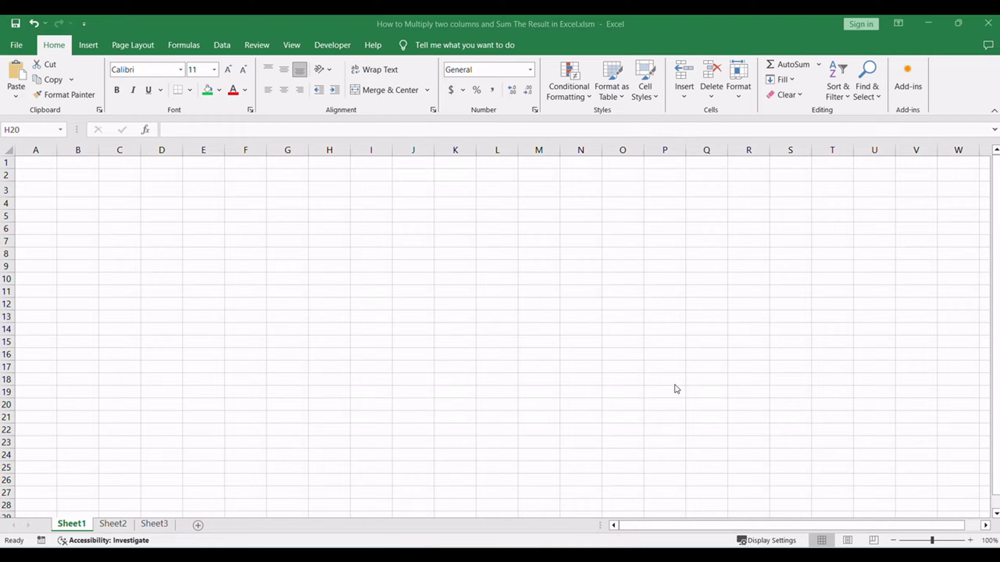
- Switch to Sheet2 and review the first formula line in the notes text box
{"action": "left_click", "coordinate": [112, 524]}
{"action": "left_click", "coordinate": [820, 228]}
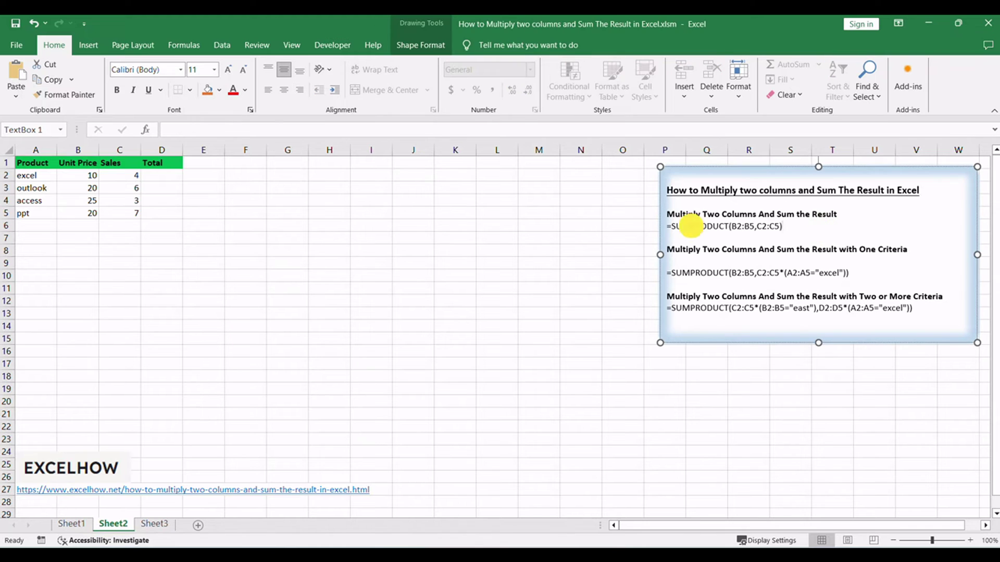
{"action": "triple_click", "coordinate": [690, 226]}
{"action": "key", "text": "ctrl+c"}
{"action": "left_click", "coordinate": [708, 242]}
{"action": "left_click", "coordinate": [304, 313]}
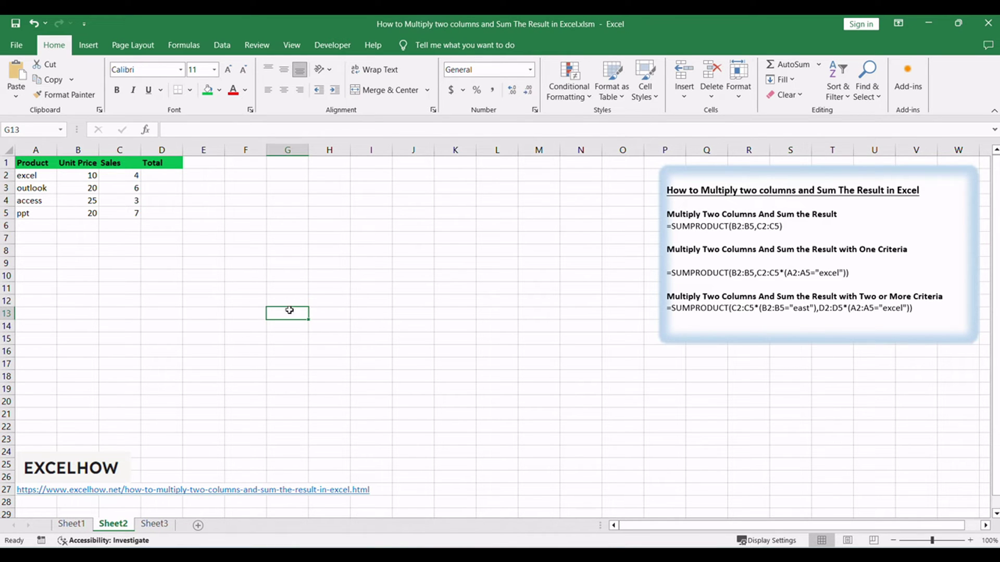
- Select the Product sales table A1:C5 to review its data
{"action": "left_click", "coordinate": [35, 165]}
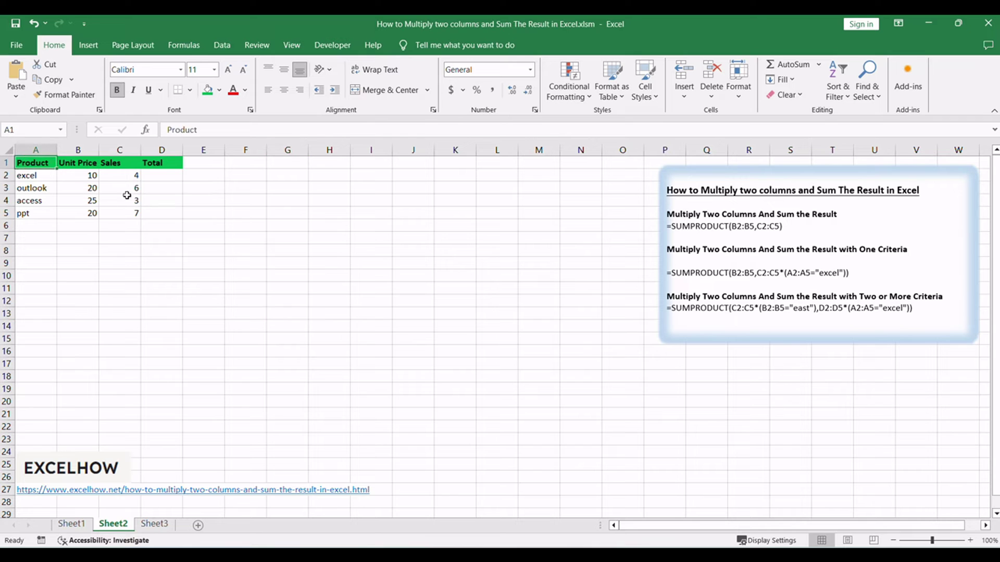
{"action": "left_click", "coordinate": [129, 213]}
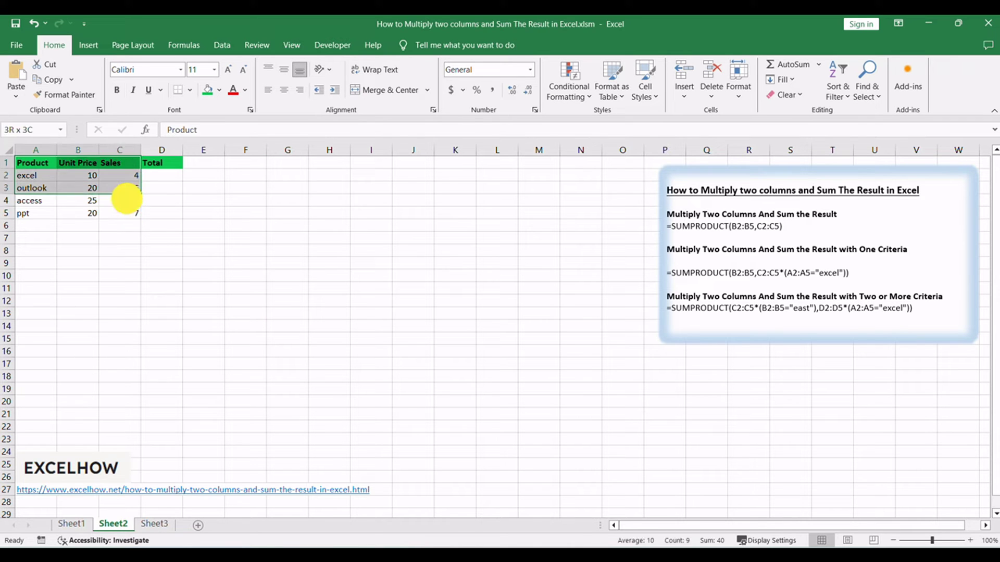
{"action": "left_click_drag", "start_coordinate": [24, 162], "coordinate": [129, 213]}
{"action": "left_click", "coordinate": [252, 273]}
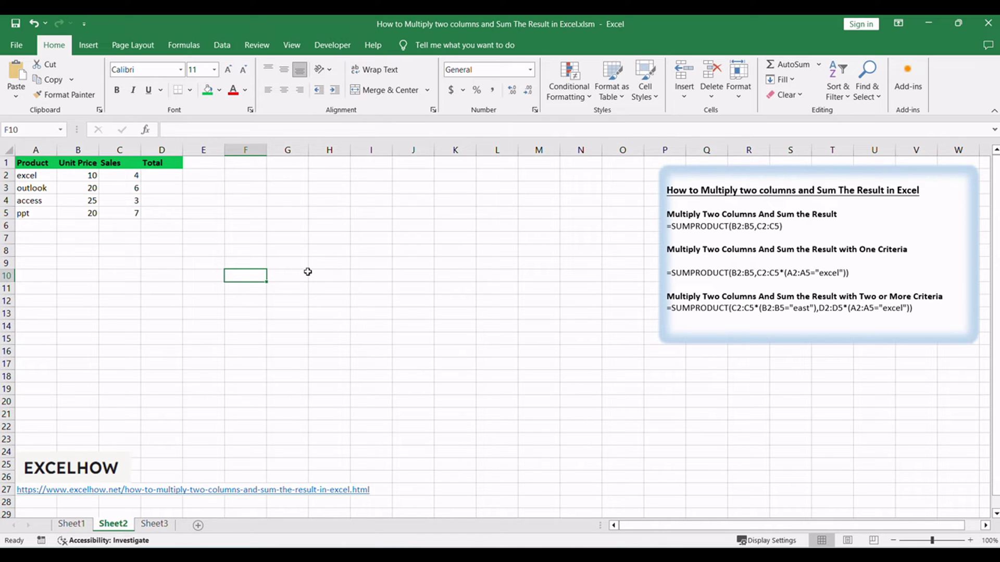
- Highlight the word SUMPRODUCT in the formula notes, then return to the grid
{"action": "left_click", "coordinate": [786, 235]}
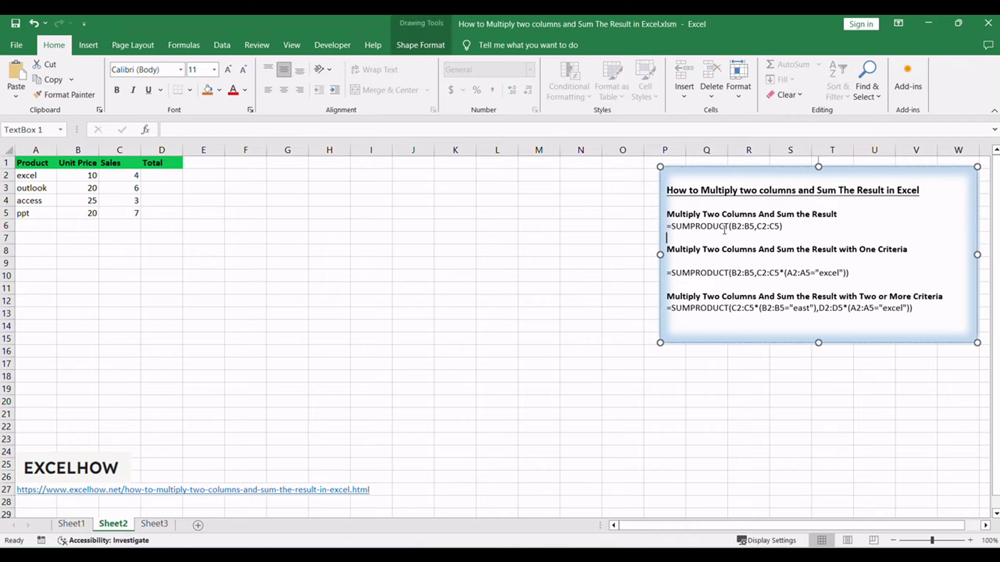
{"action": "double_click", "coordinate": [699, 227]}
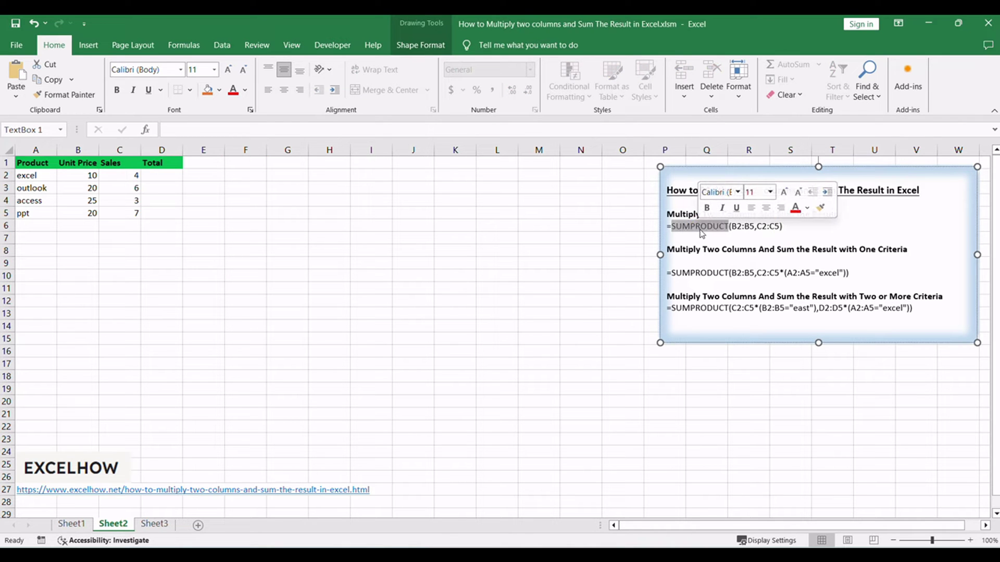
{"action": "left_click", "coordinate": [397, 224]}
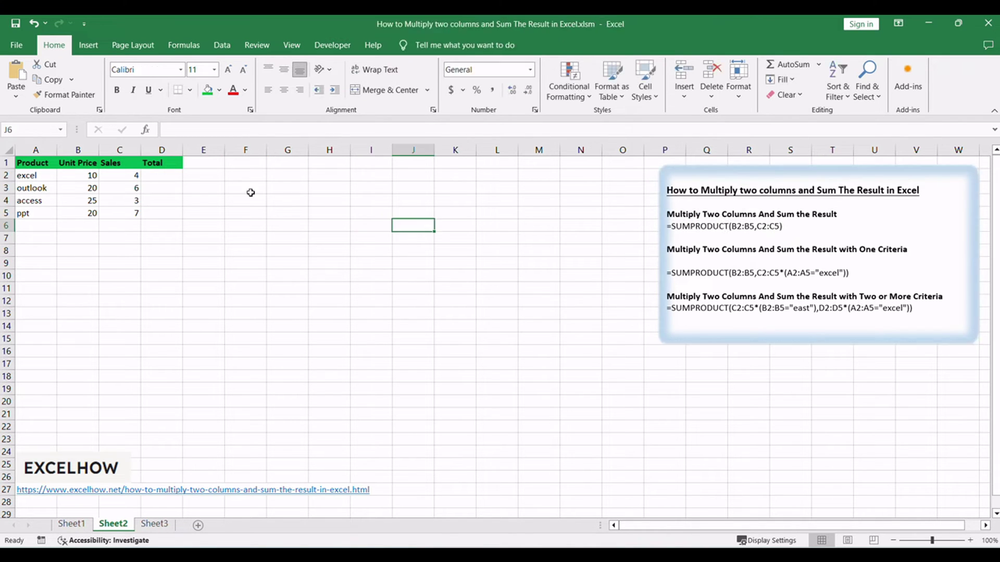
- Enter =SUMPRODUCT(B2:B5,C2:C5) in D2 so the first Total shows 375
{"action": "left_click", "coordinate": [165, 178]}
{"action": "key", "text": "ctrl+v"}
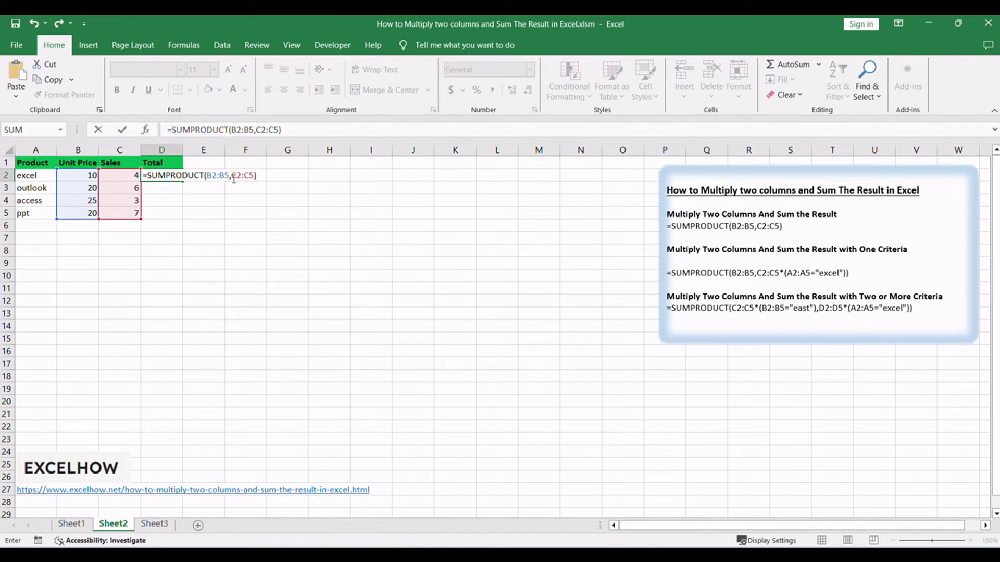
{"action": "left_click", "coordinate": [237, 175]}
{"action": "left_click", "coordinate": [245, 175]}
{"action": "key", "text": "Return"}
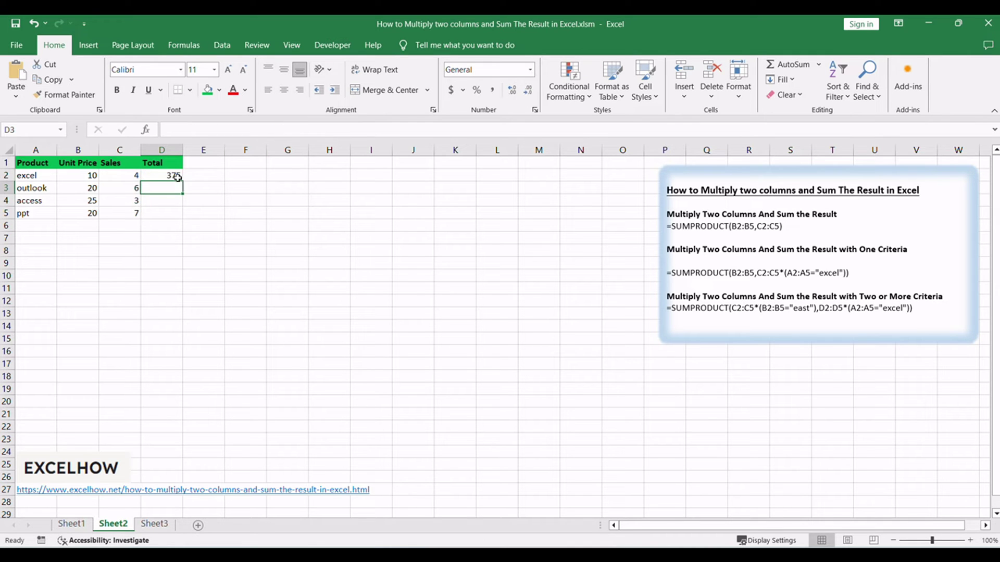
{"action": "left_click", "coordinate": [174, 177]}
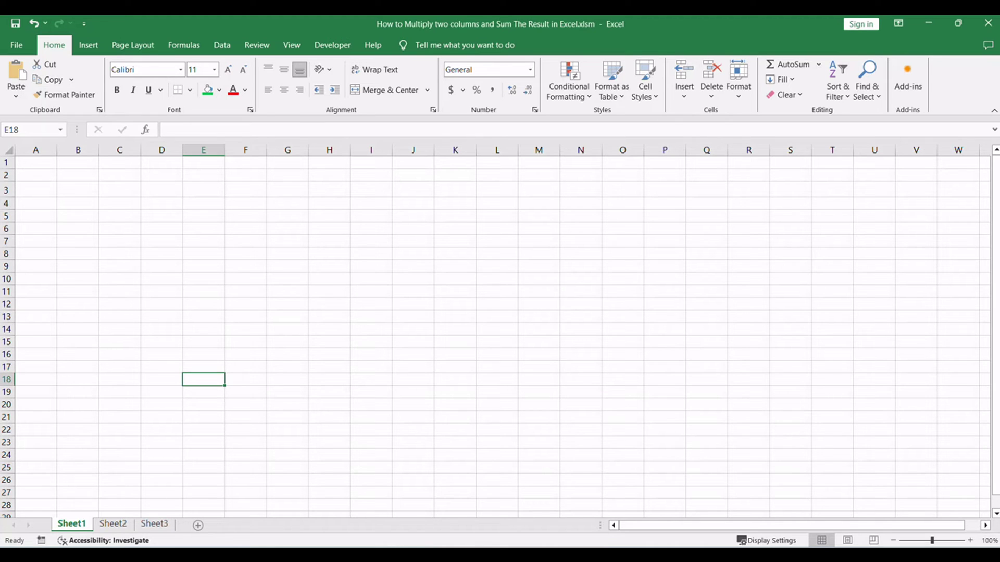
- Back on Sheet2, compare the one-criterion formula with B2:C5 and product excel
{"action": "left_click", "coordinate": [112, 524]}
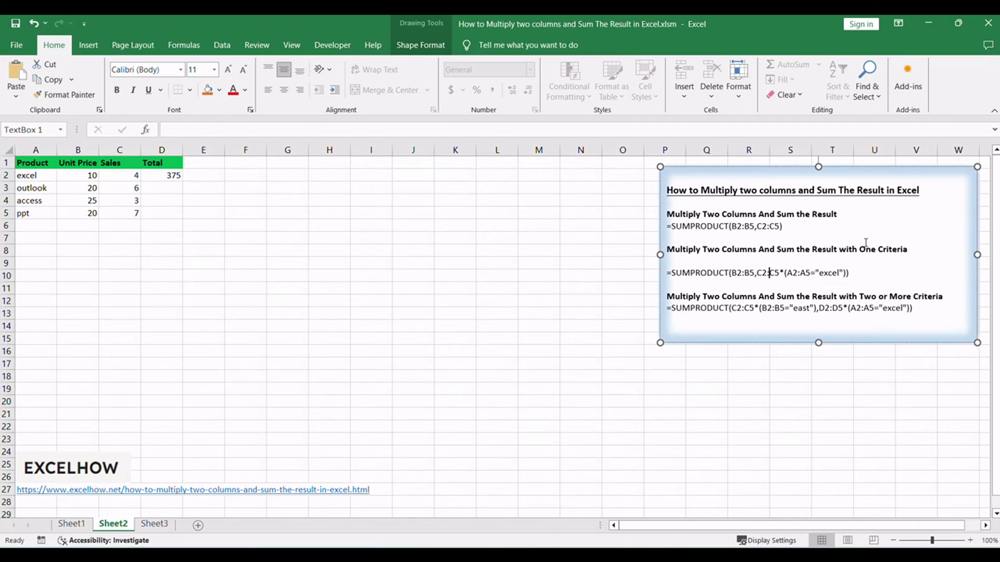
{"action": "left_click", "coordinate": [899, 228]}
{"action": "left_click", "coordinate": [701, 271]}
{"action": "left_click_drag", "start_coordinate": [88, 179], "coordinate": [121, 215]}
{"action": "left_click", "coordinate": [216, 239]}
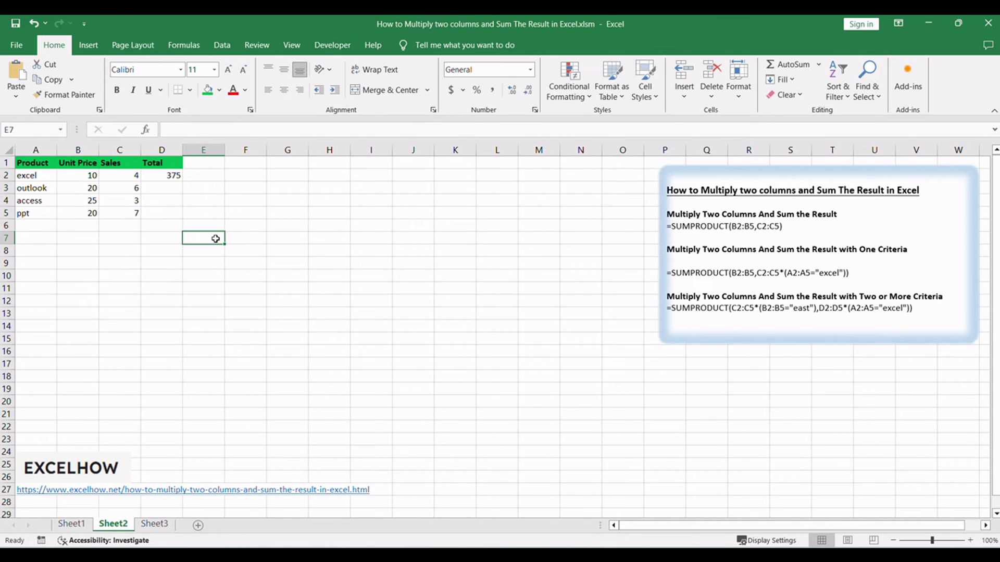
{"action": "left_click", "coordinate": [31, 178]}
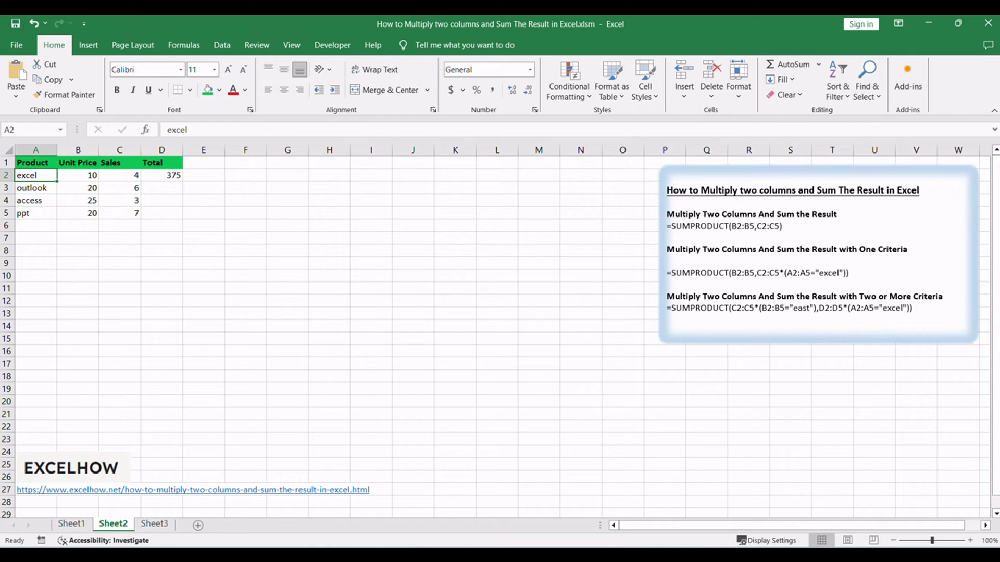
- Select the one-criterion formula in the notes text box, then leave the text box
{"action": "left_click", "coordinate": [727, 280]}
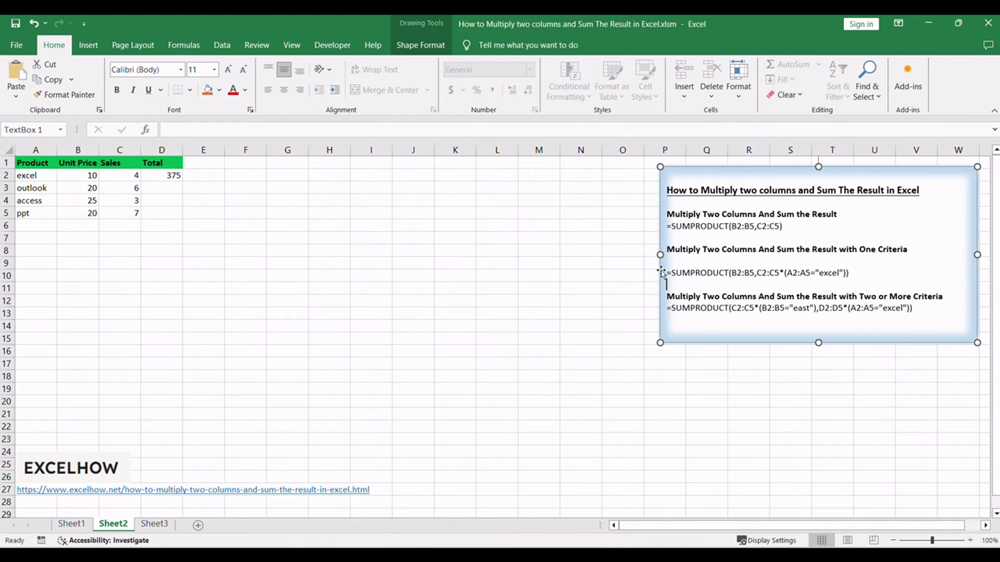
{"action": "mouse_move", "coordinate": [659, 271]}
{"action": "left_mouse_down"}
{"action": "mouse_move", "coordinate": [685, 271]}
{"action": "mouse_move", "coordinate": [659, 271]}
{"action": "left_mouse_up"}
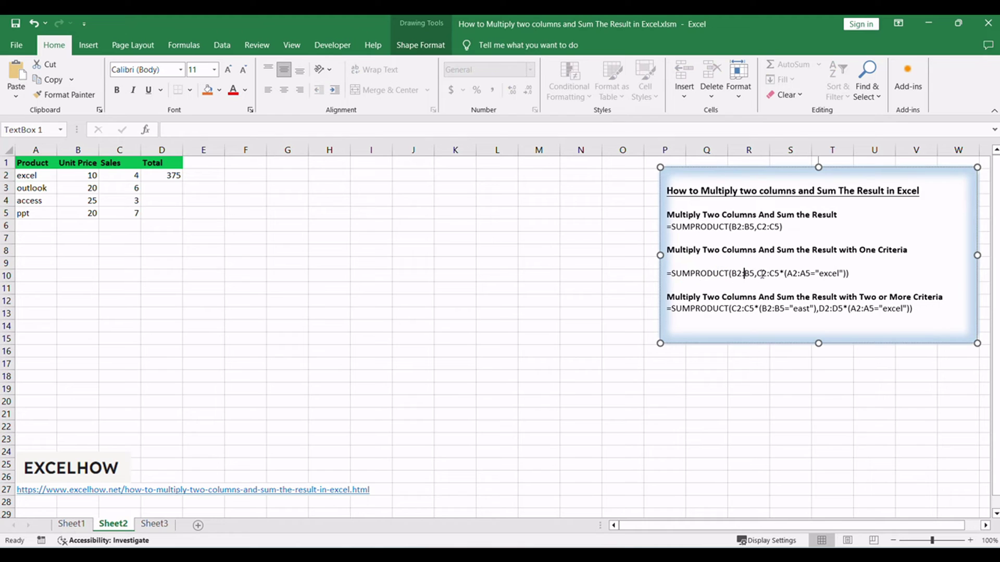
{"action": "left_click", "coordinate": [757, 273]}
{"action": "left_click", "coordinate": [774, 273]}
{"action": "left_click", "coordinate": [329, 288]}
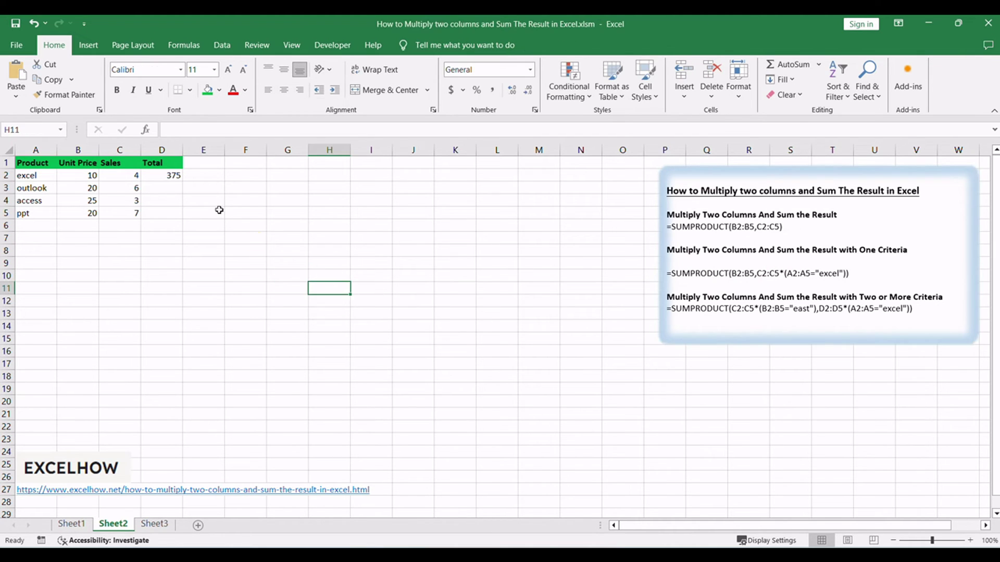
- Paste the one-criterion SUMPRODUCT formula into D3 and confirm it, giving 40
{"action": "left_click", "coordinate": [157, 187]}
{"action": "type", "text": "="}
{"action": "type", "text": "SUMPRODUCT(B2:B5,C2:C5*(A2:A5=\"excel\"))"}
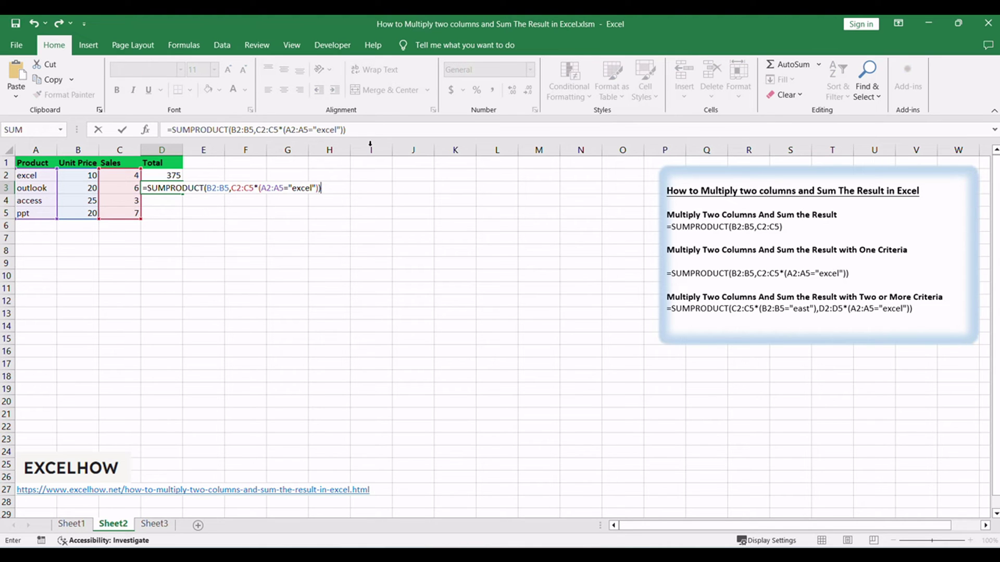
{"action": "key", "text": "Return"}
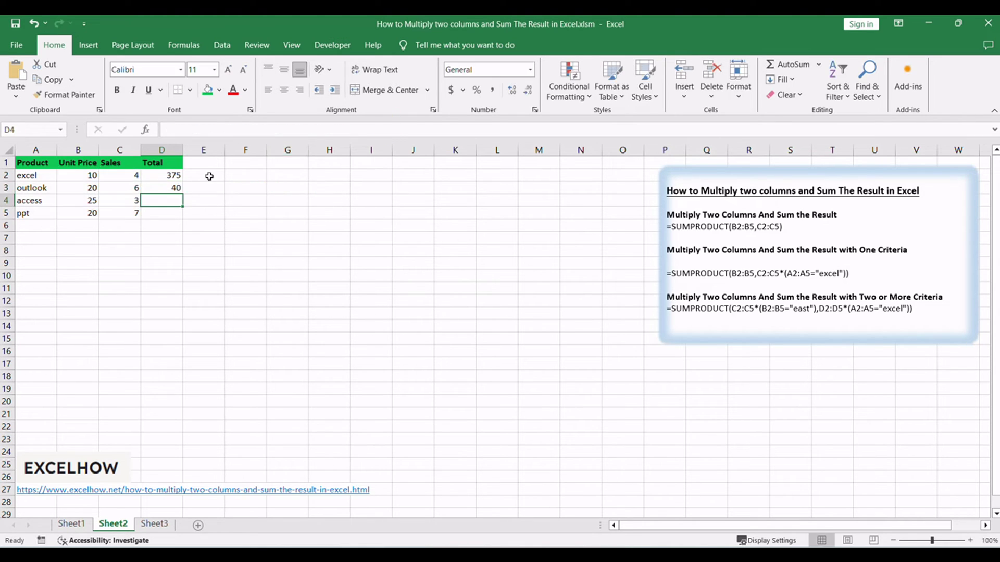
{"action": "left_click", "coordinate": [167, 190]}
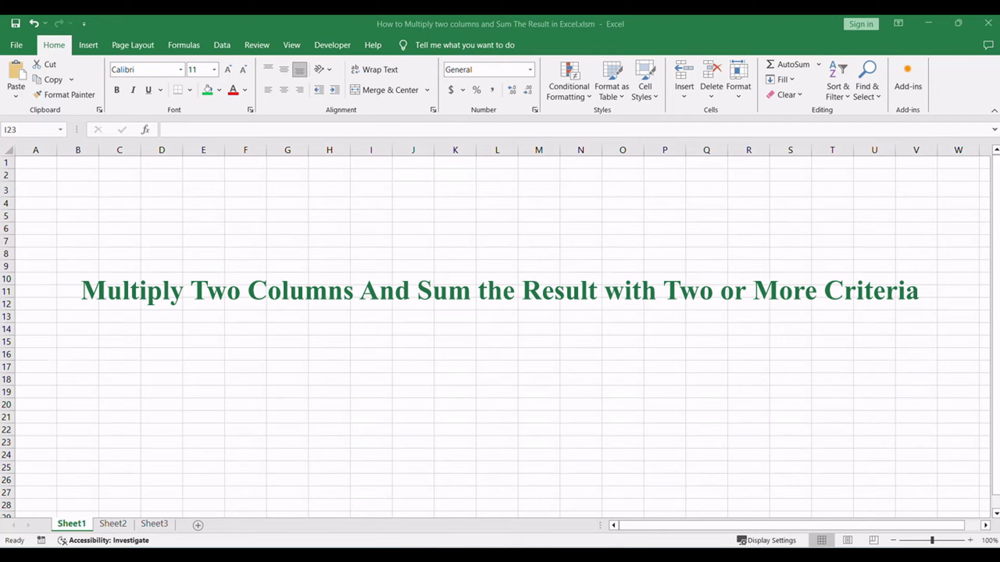
- On Sheet2, review the notes and the Product, region, Unit Price and Sales columns
{"action": "left_click", "coordinate": [113, 523]}
{"action": "left_click_drag", "start_coordinate": [920, 296], "coordinate": [984, 298]}
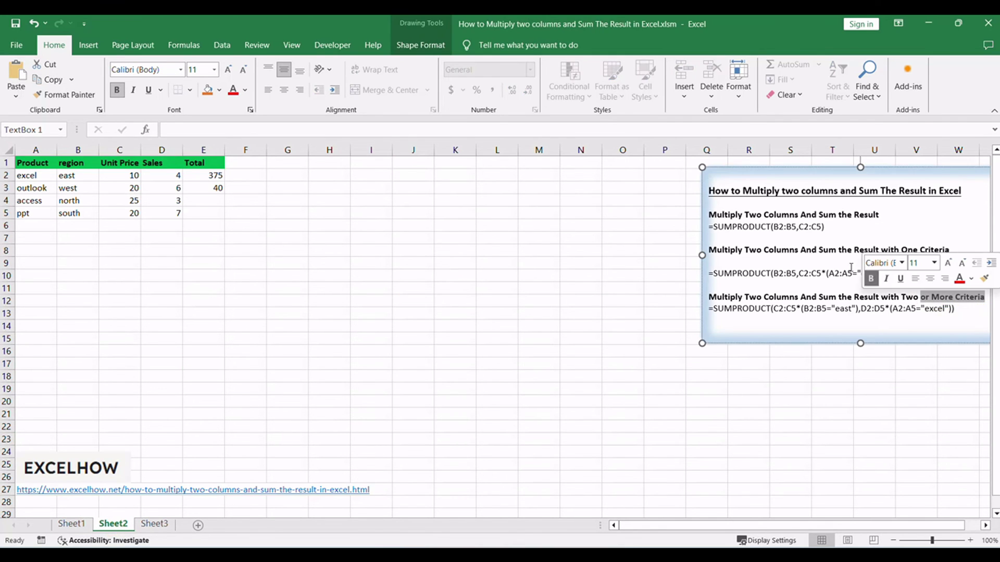
{"action": "left_click", "coordinate": [834, 259]}
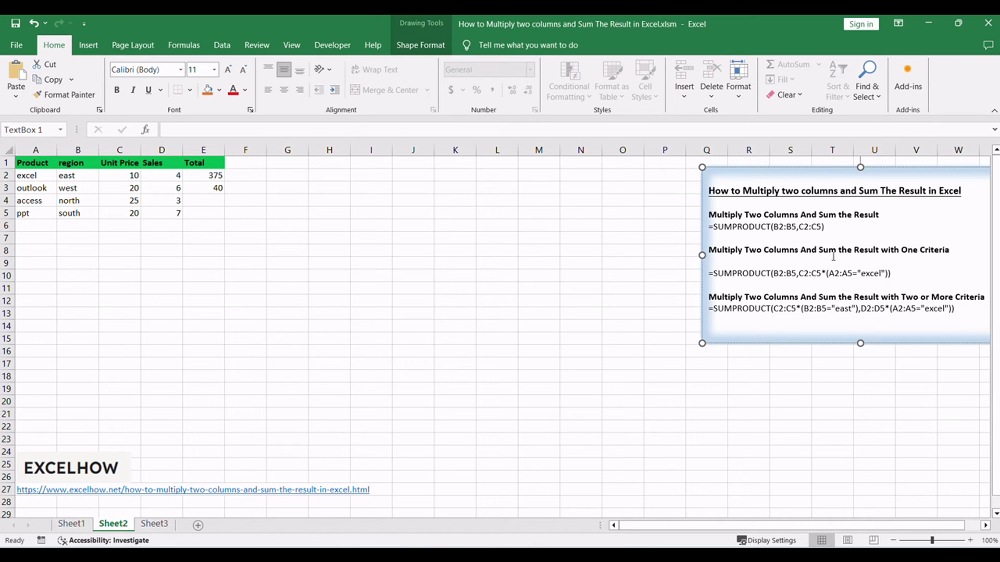
{"action": "left_click", "coordinate": [222, 291]}
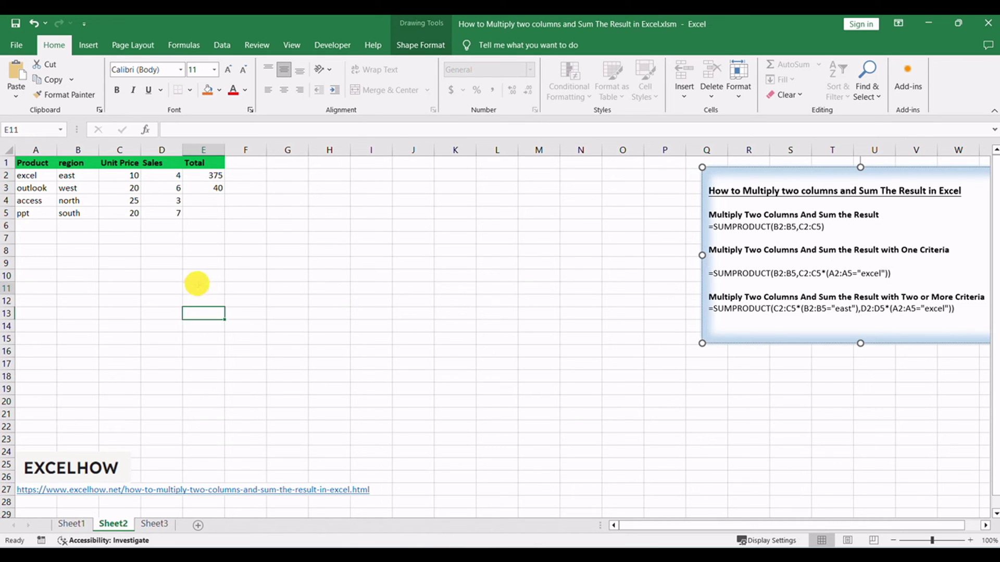
{"action": "mouse_move", "coordinate": [27, 164]}
{"action": "left_mouse_down"}
{"action": "mouse_move", "coordinate": [61, 187]}
{"action": "mouse_move", "coordinate": [67, 214]}
{"action": "left_mouse_up"}
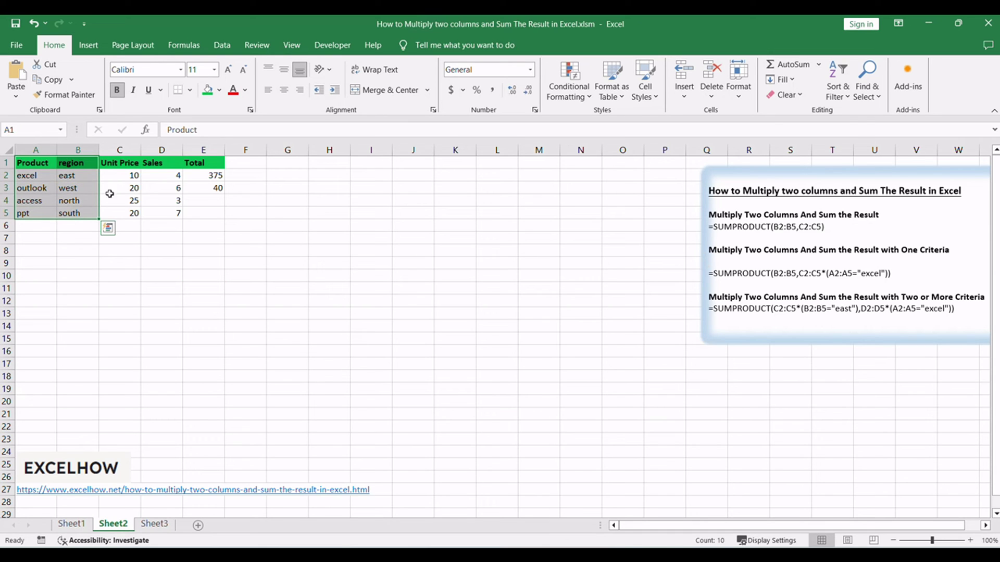
{"action": "left_click_drag", "start_coordinate": [123, 176], "coordinate": [130, 222]}
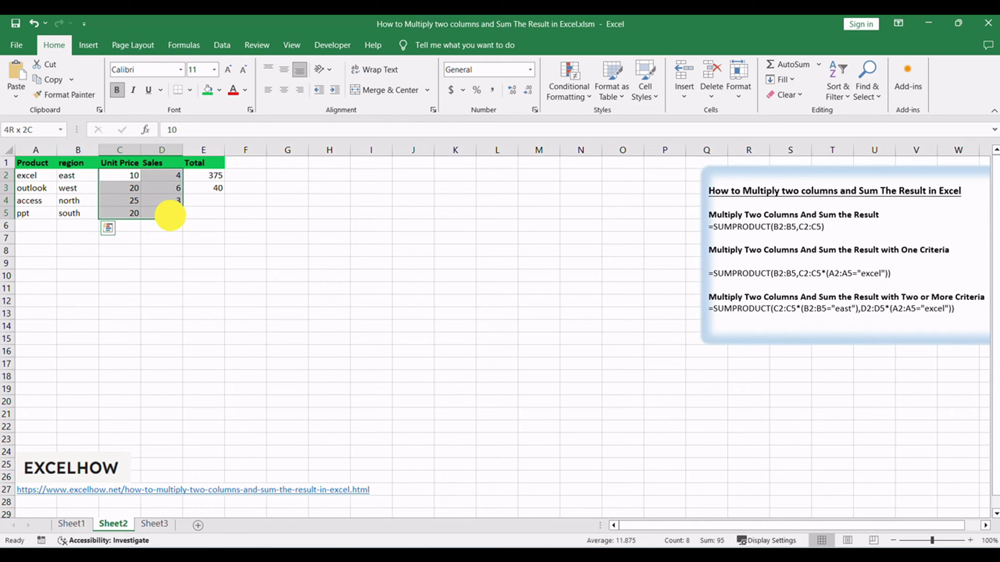
{"action": "left_click", "coordinate": [429, 298]}
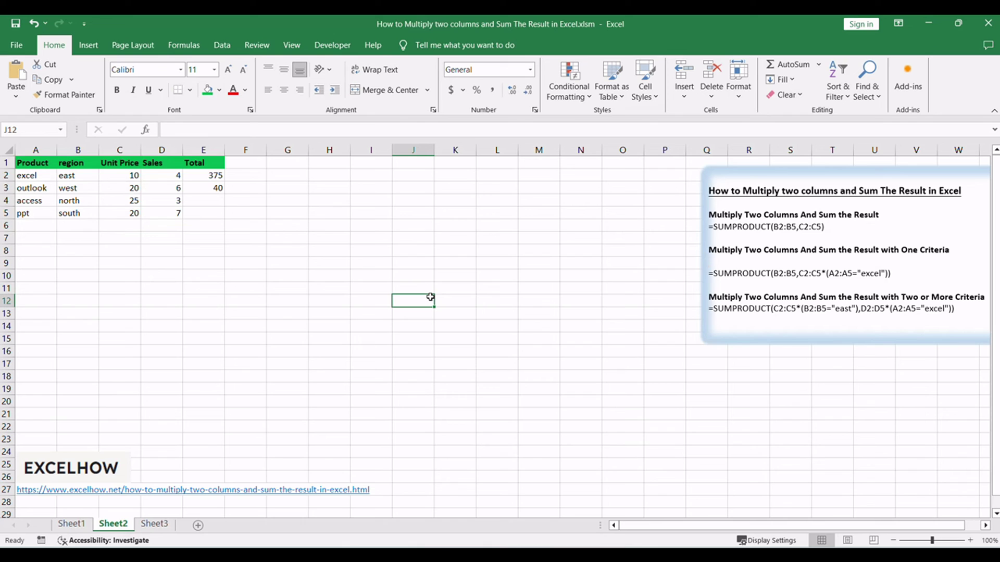
- Select the full two-criteria SUMPRODUCT formula text in the notes
{"action": "double_click", "coordinate": [735, 309]}
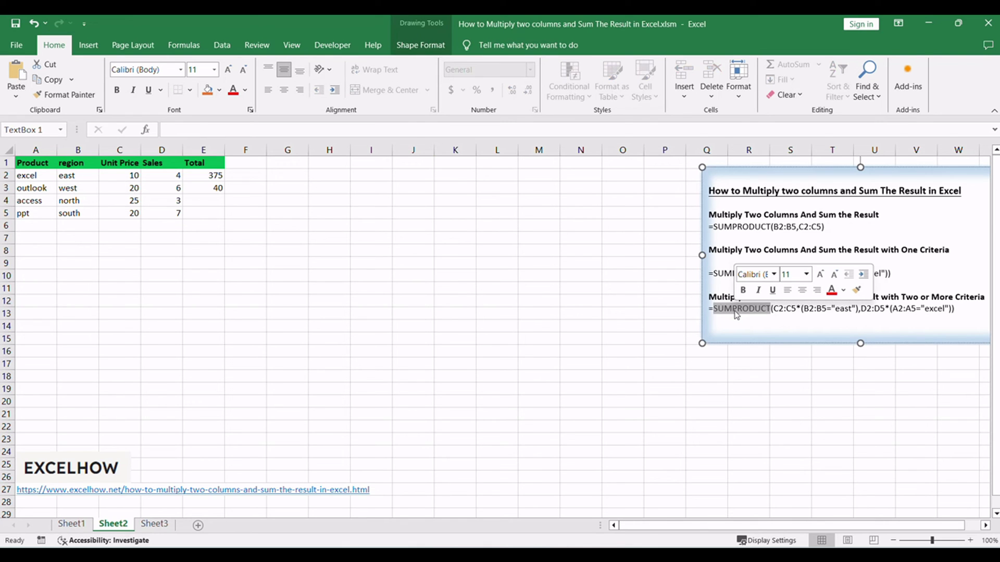
{"action": "left_click", "coordinate": [735, 312]}
{"action": "mouse_move", "coordinate": [709, 308]}
{"action": "left_mouse_down"}
{"action": "mouse_move", "coordinate": [859, 312]}
{"action": "mouse_move", "coordinate": [800, 312]}
{"action": "mouse_move", "coordinate": [824, 308]}
{"action": "left_mouse_up"}
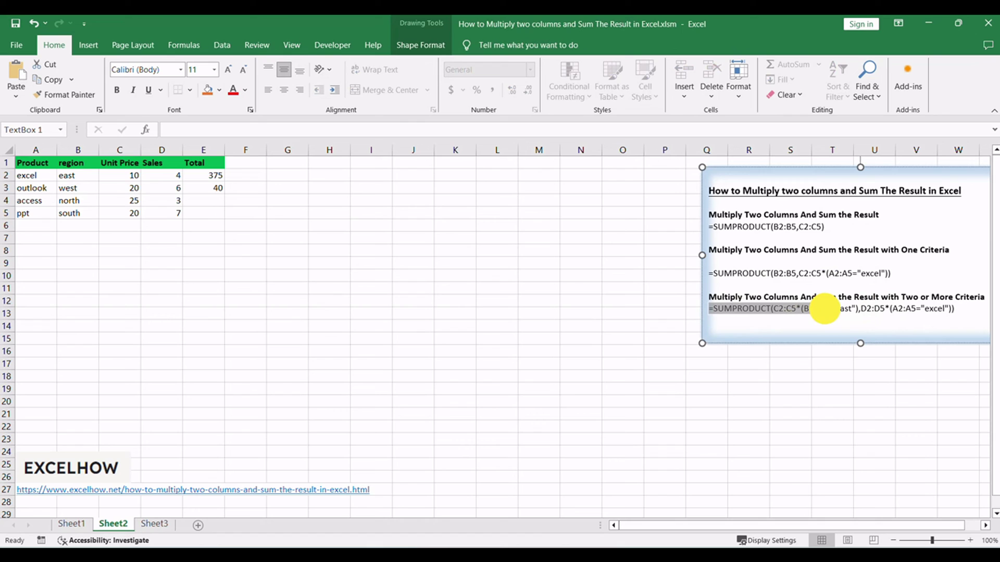
{"action": "left_click_drag", "start_coordinate": [824, 309], "coordinate": [963, 310]}
{"action": "left_click", "coordinate": [963, 310]}
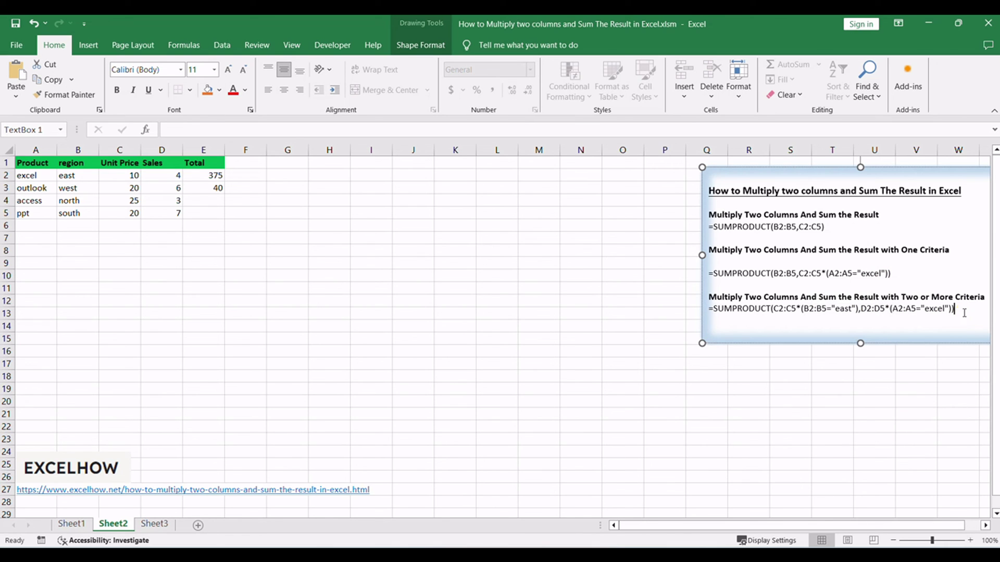
{"action": "left_click", "coordinate": [364, 226]}
- Paste the two-criteria SUMPRODUCT formula into E4 and confirm it, giving 40
{"action": "double_click", "coordinate": [208, 201]}
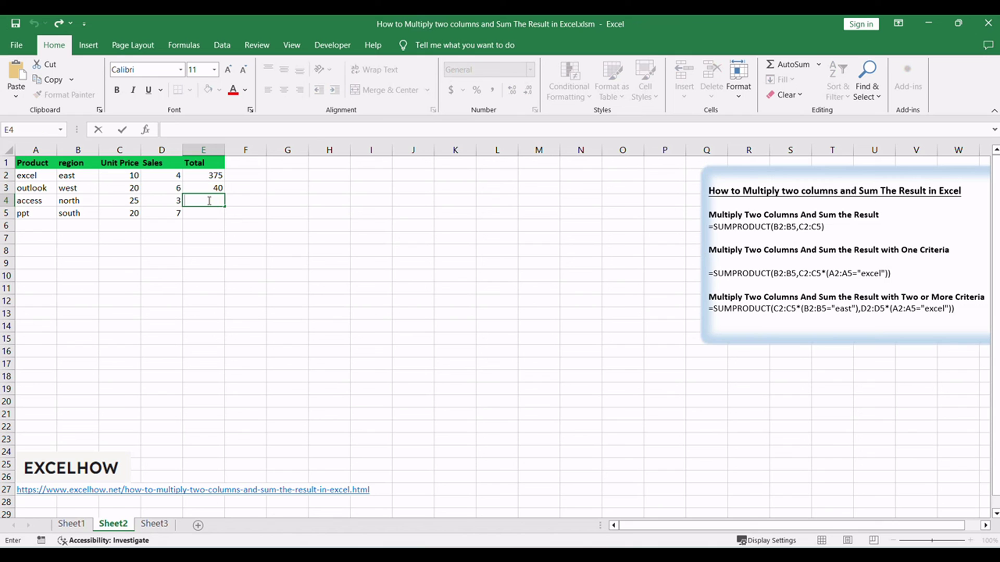
{"action": "type", "text": "=SUMPRODUCT(C2:C5*(B2:B5=\"east\"),D2:D5*(A2:A5=\"excel\"))"}
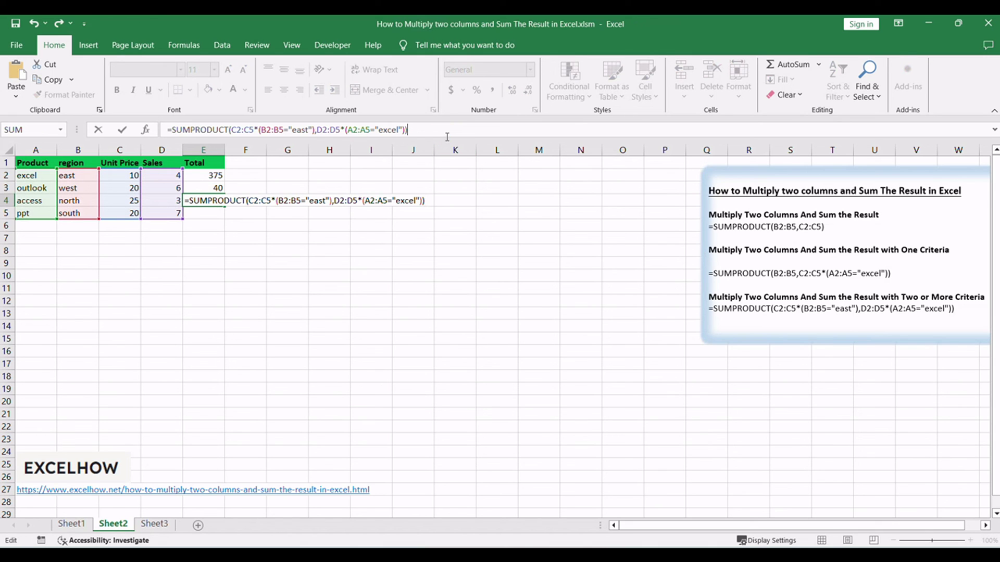
{"action": "key", "text": "Return"}
{"action": "left_click", "coordinate": [214, 201]}
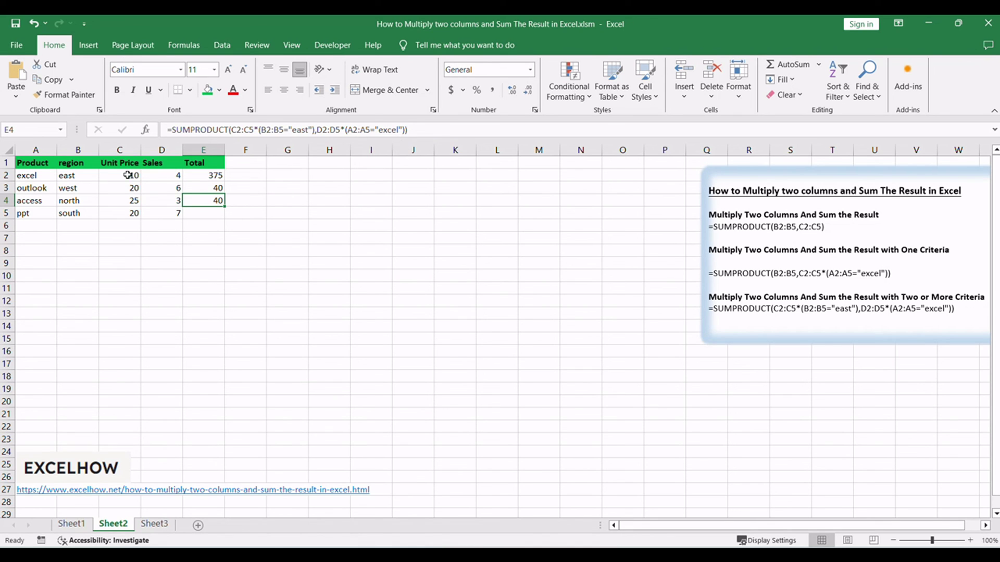
- Highlight the Unit Price and Sales columns and the criteria east and excel
{"action": "left_click_drag", "start_coordinate": [121, 150], "coordinate": [160, 152]}
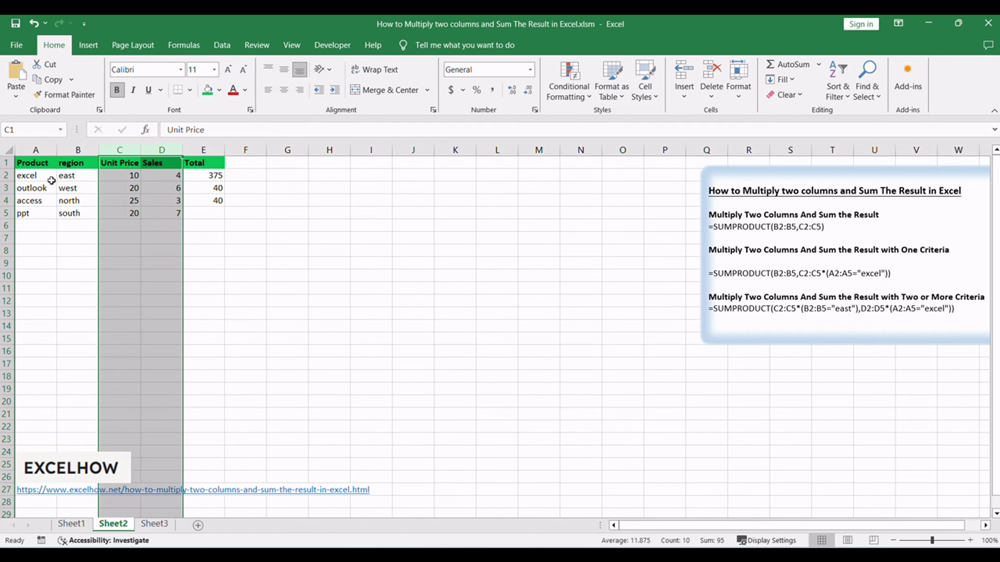
{"action": "left_click", "coordinate": [72, 176]}
{"action": "left_click", "coordinate": [28, 174]}
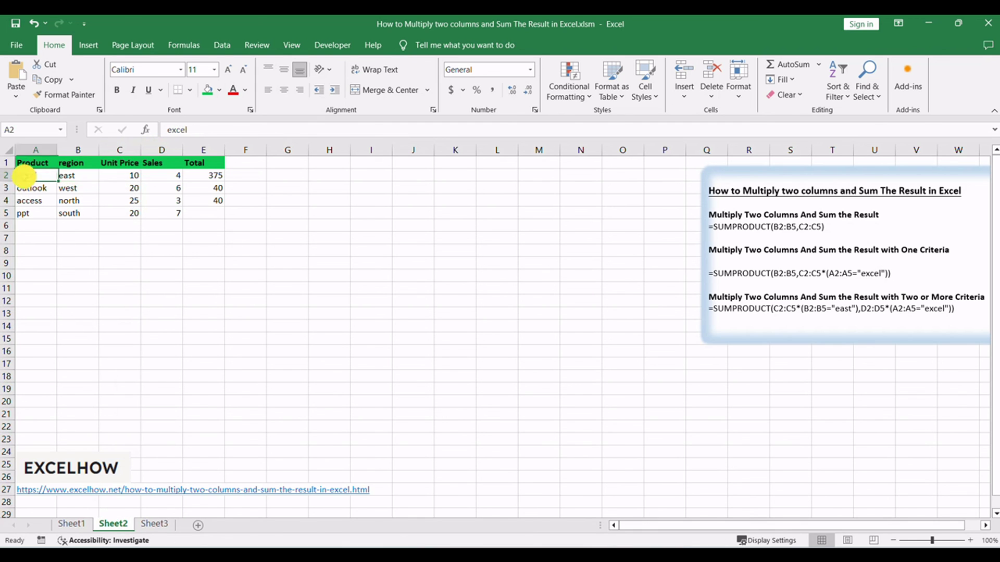
{"action": "left_click", "coordinate": [531, 288]}
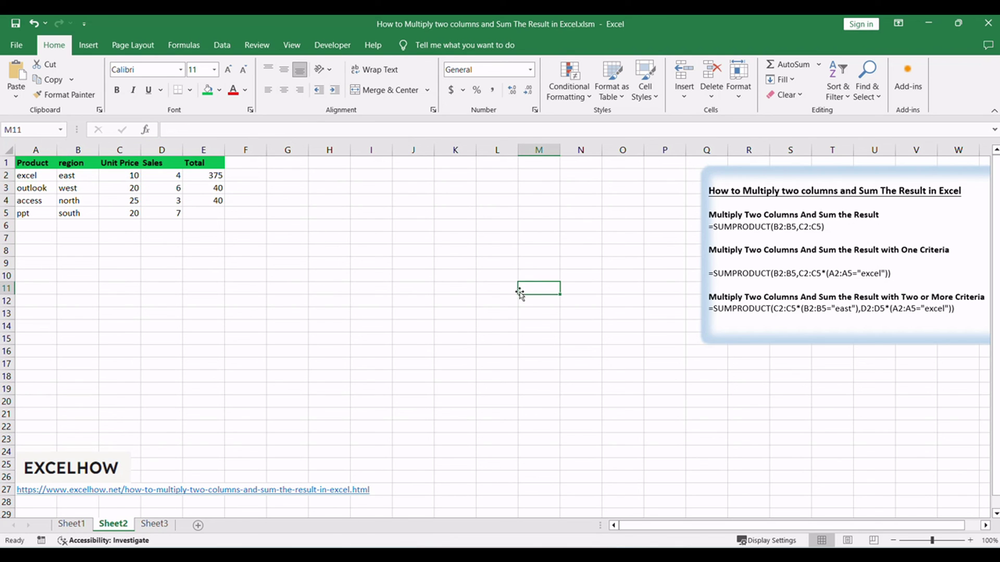